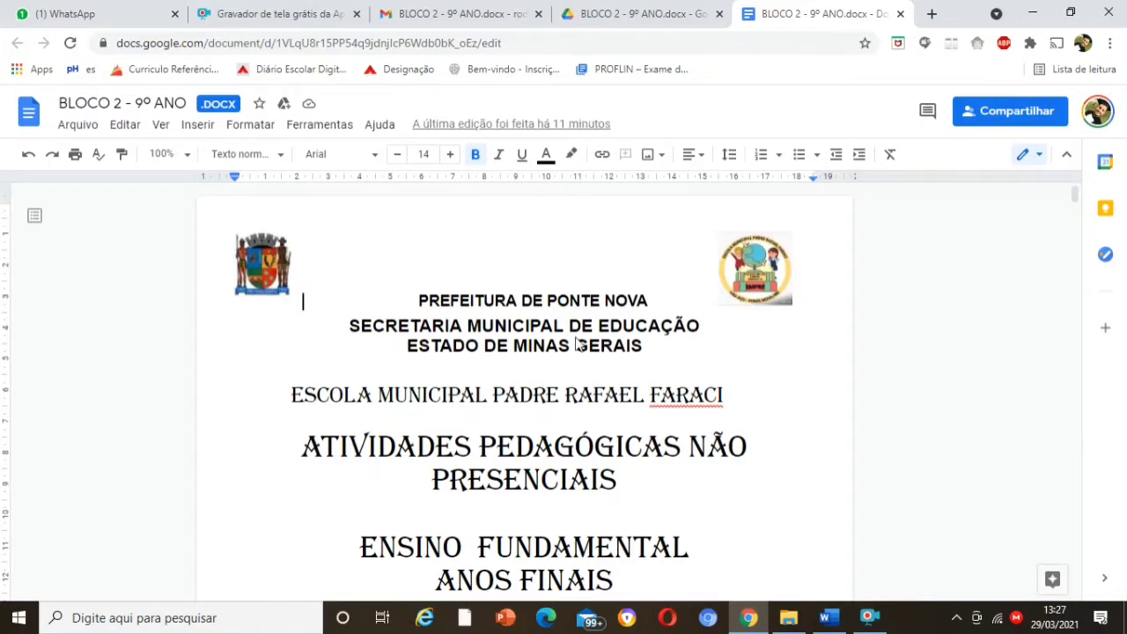
Step: Place the text cursor just below the GEOGRAFIA header table for SEMANA 1 - 12/04 A 16/04
{"action": "scroll", "coordinate": [577, 337], "scroll_direction": "down", "scroll_amount": 10}
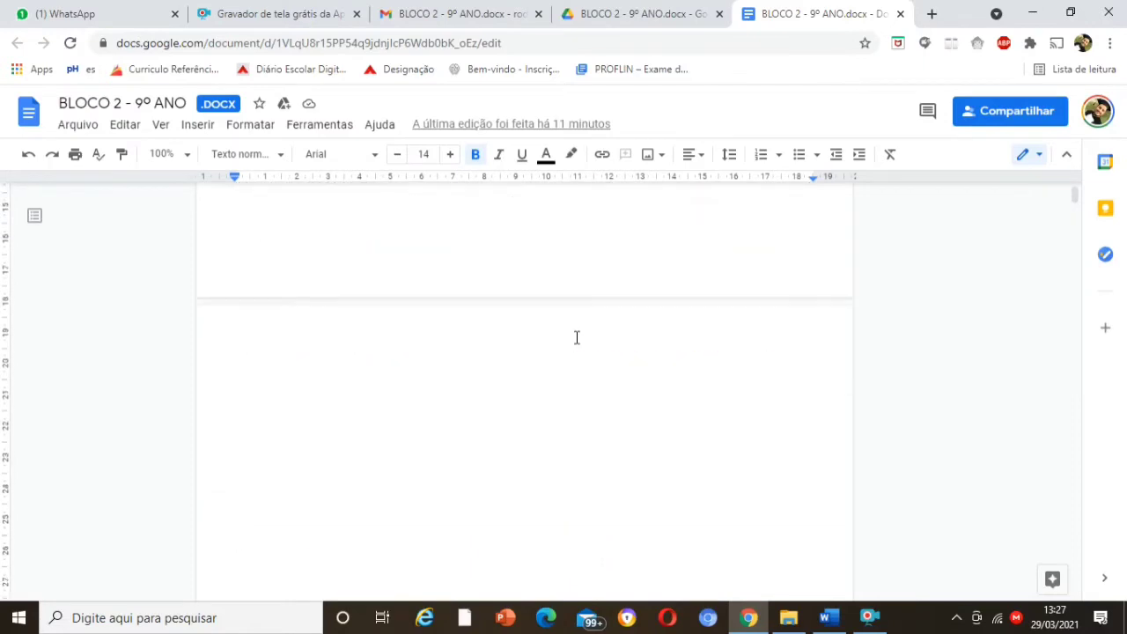
{"action": "scroll", "coordinate": [576, 337], "scroll_direction": "down", "scroll_amount": 7}
{"action": "scroll", "coordinate": [577, 337], "scroll_direction": "up", "scroll_amount": 1}
{"action": "scroll", "coordinate": [576, 338], "scroll_direction": "down", "scroll_amount": 2}
{"action": "scroll", "coordinate": [577, 337], "scroll_direction": "down", "scroll_amount": 5}
{"action": "scroll", "coordinate": [577, 337], "scroll_direction": "up", "scroll_amount": 1}
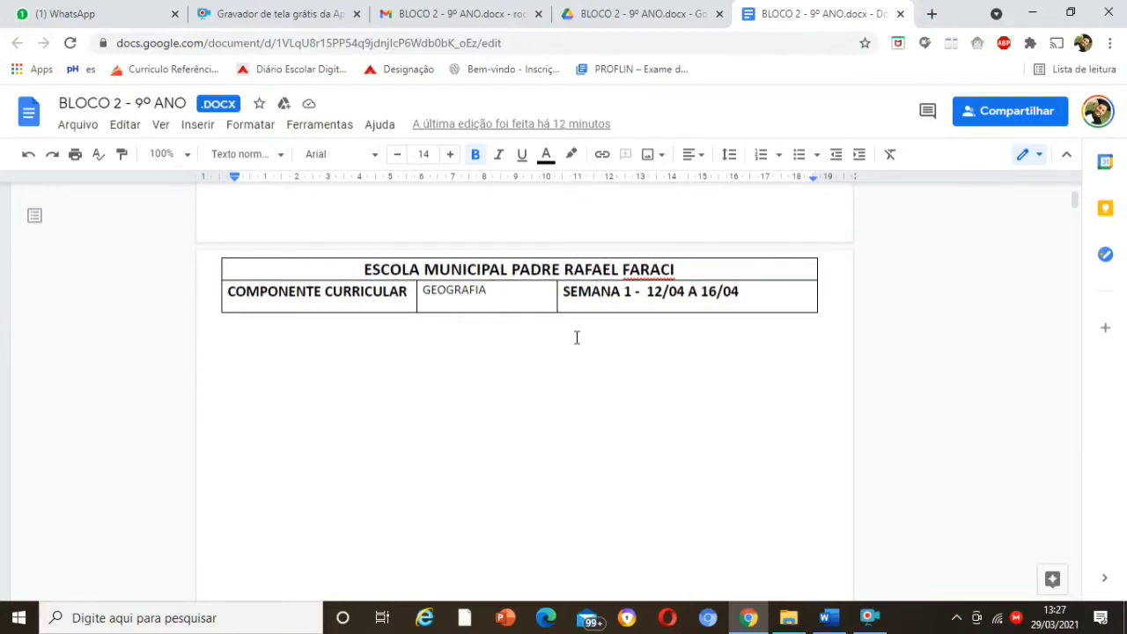
{"action": "left_click", "coordinate": [334, 330]}
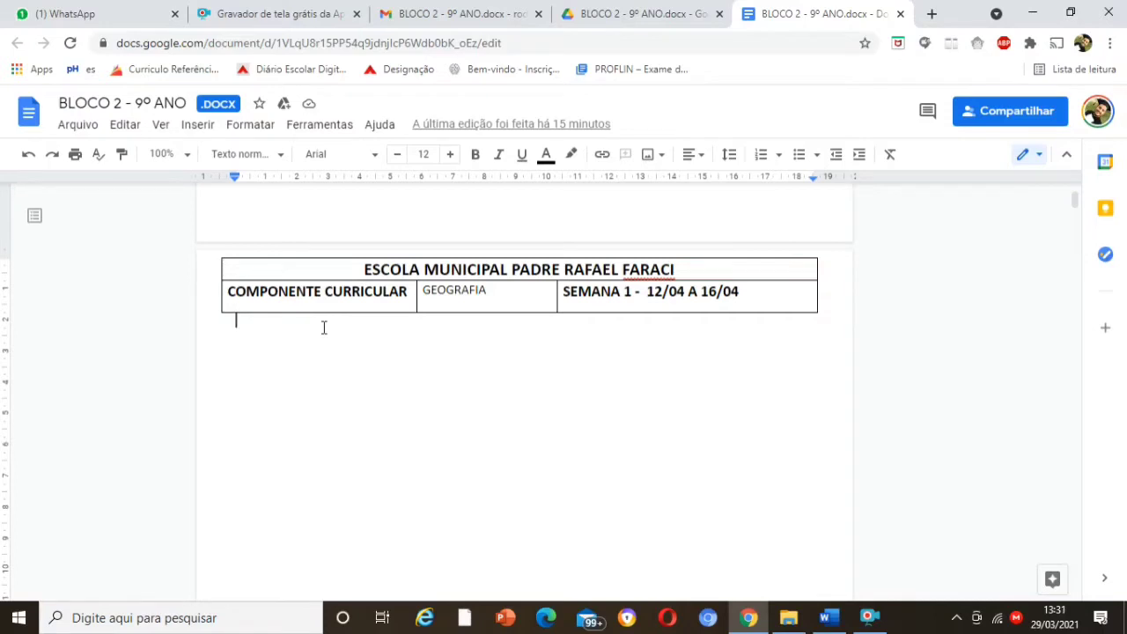
Step: Switch to the Word document "Bloco 2 - 9 ano - Geografia" and minimize the recorder's control bar covering the page
{"action": "left_click", "coordinate": [829, 620]}
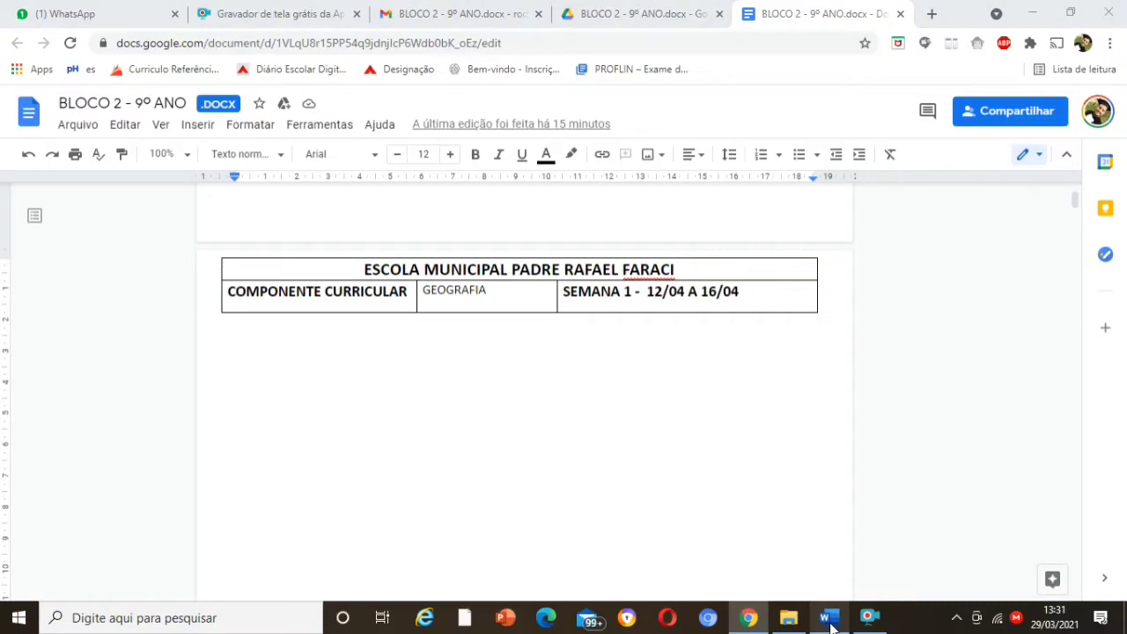
{"action": "mouse_move", "coordinate": [823, 624]}
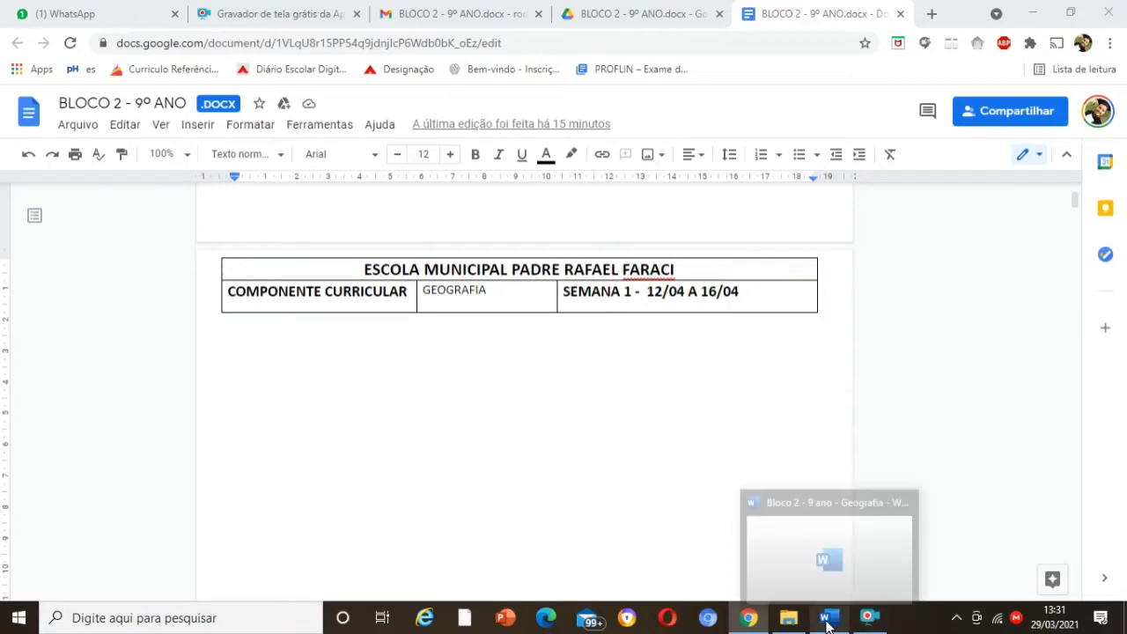
{"action": "left_click", "coordinate": [832, 563]}
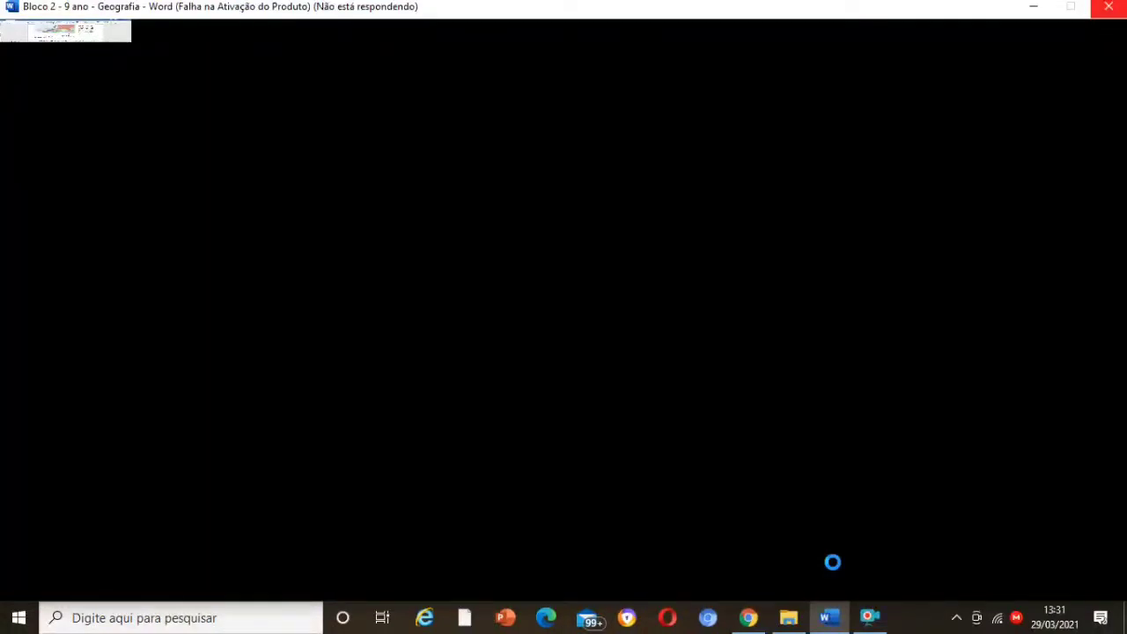
{"action": "mouse_move", "coordinate": [869, 623]}
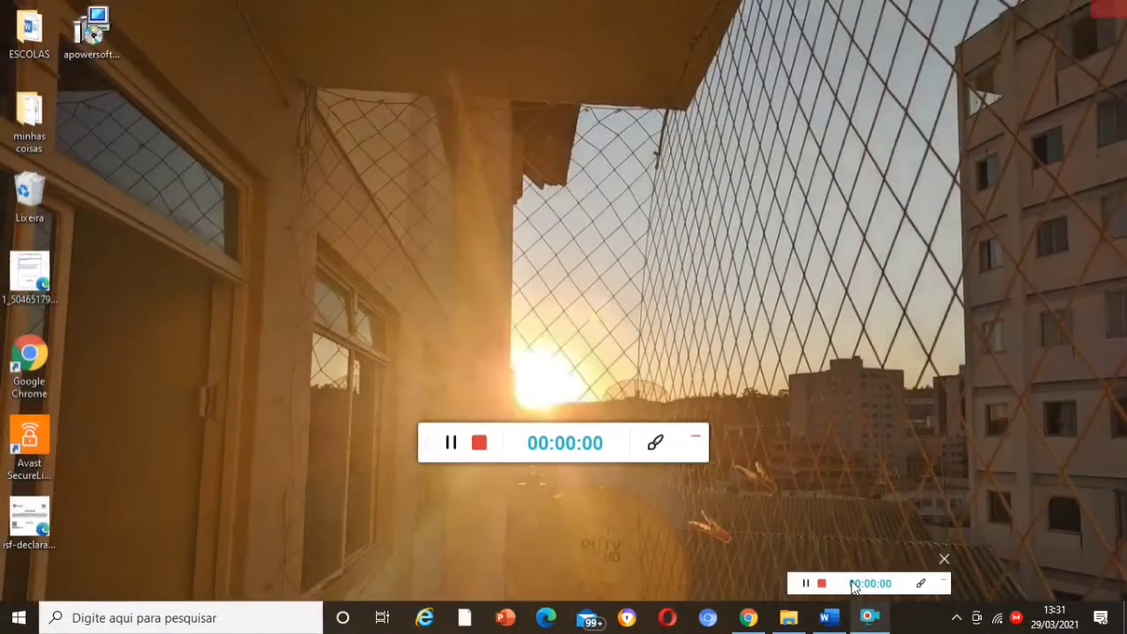
{"action": "left_click", "coordinate": [851, 586]}
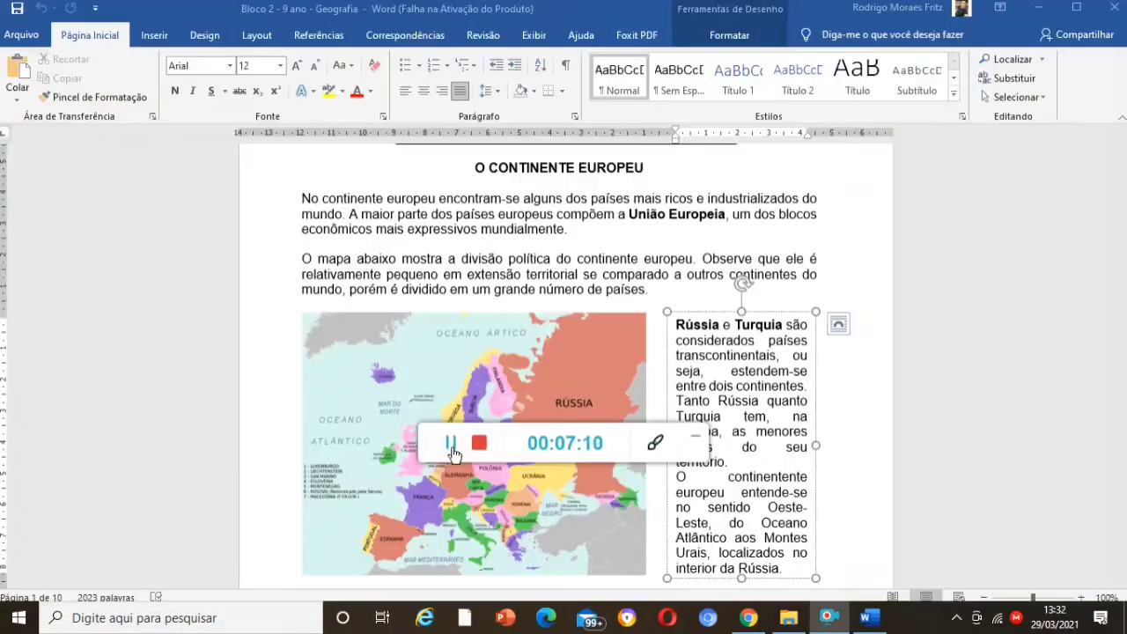
{"action": "left_click", "coordinate": [697, 437]}
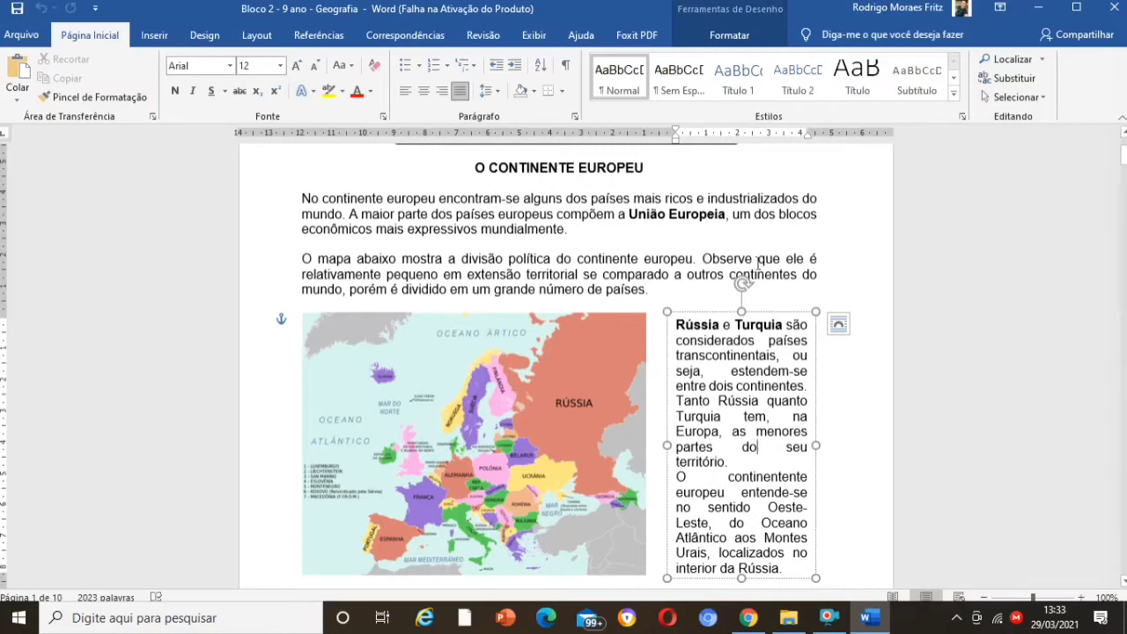
Step: Copy the title O CONTINENTE EUROPEU and its two introductory paragraphs from Word into Google Docs below the Geography header table, without formatting
{"action": "left_click", "coordinate": [477, 167]}
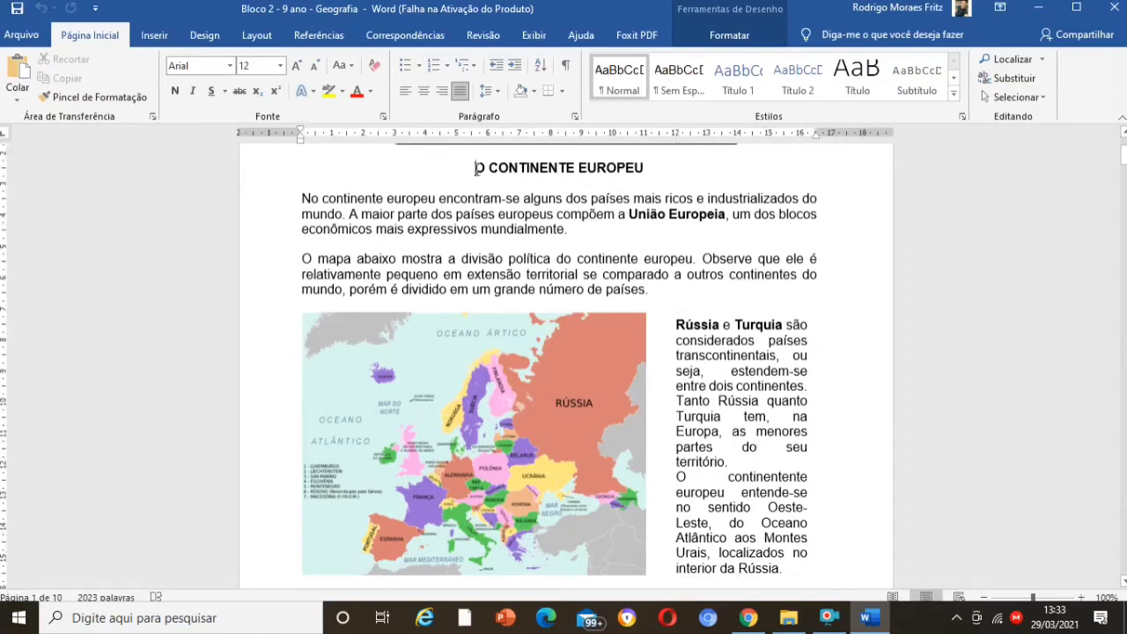
{"action": "left_click_drag", "start_coordinate": [557, 198], "coordinate": [653, 288]}
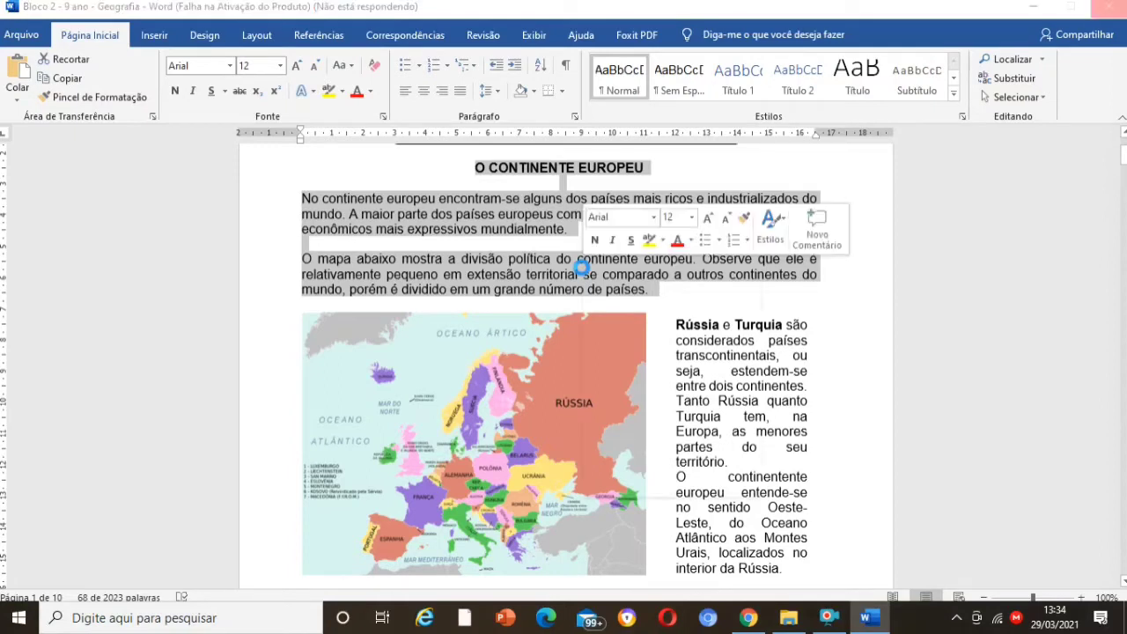
{"action": "right_click", "coordinate": [583, 269]}
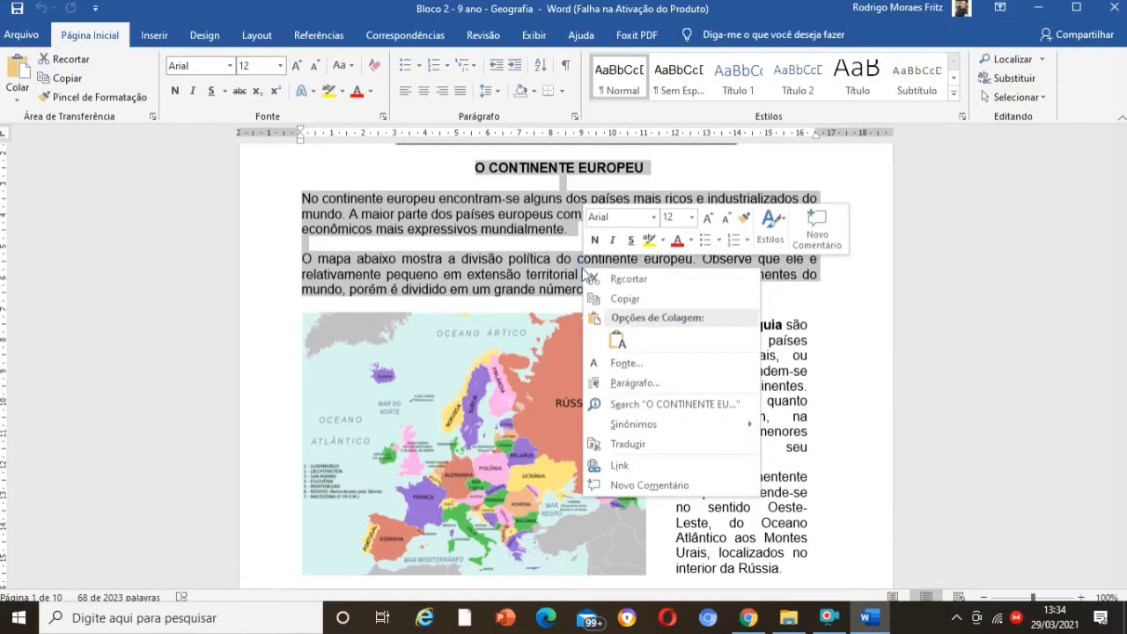
{"action": "left_click", "coordinate": [635, 300]}
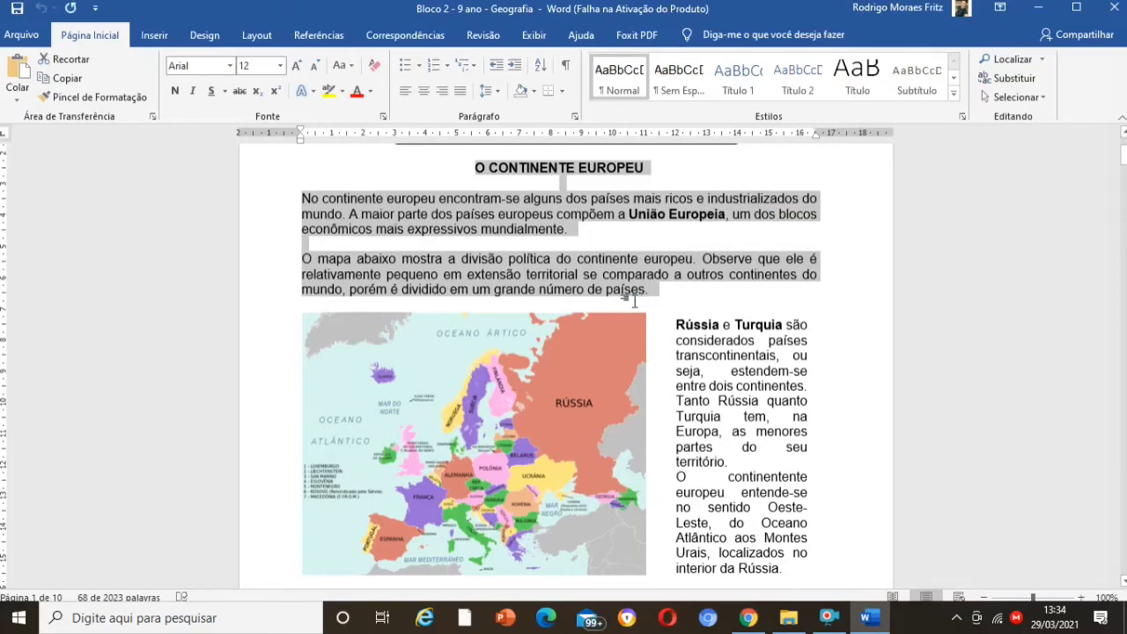
{"action": "left_click", "coordinate": [750, 621]}
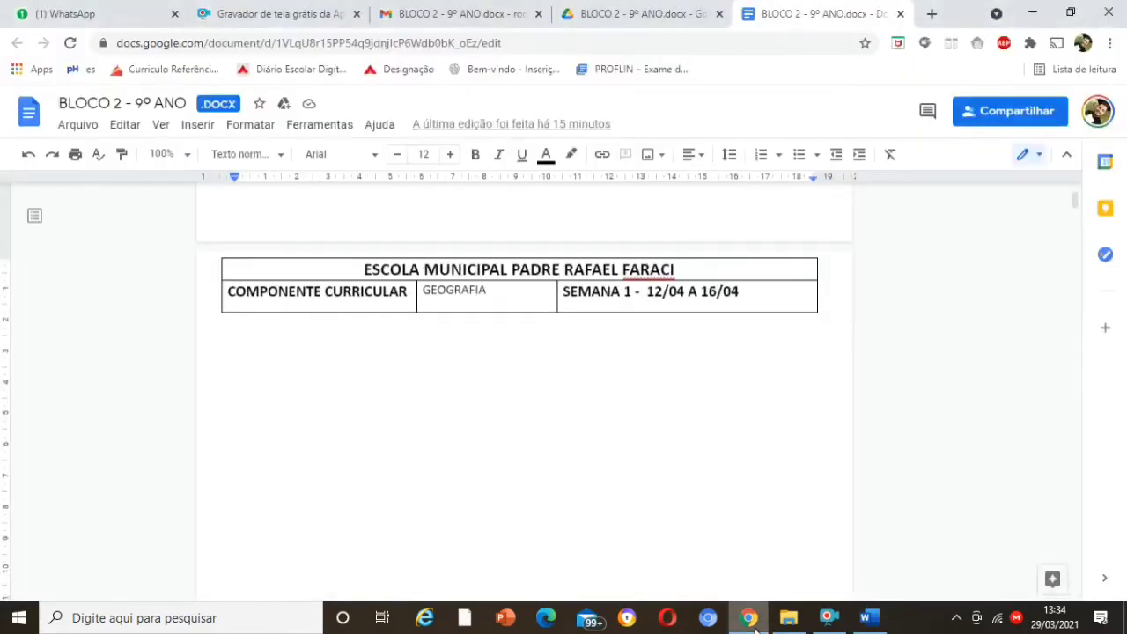
{"action": "right_click", "coordinate": [412, 361]}
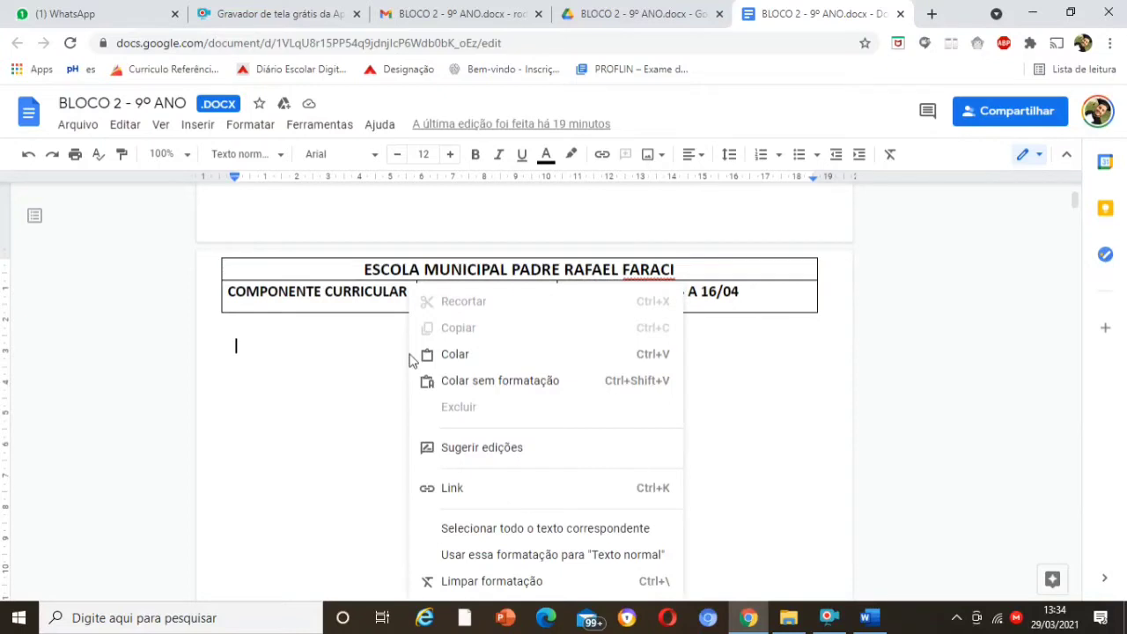
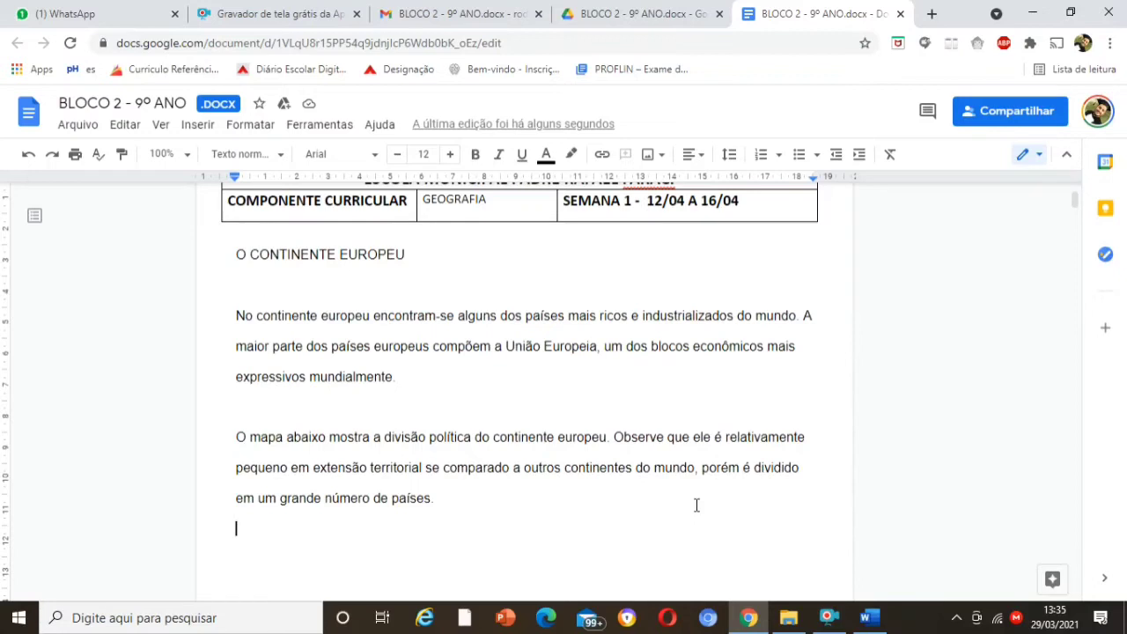
Step: Center the title O CONTINENTE EUROPEU and make it bold
{"action": "left_click", "coordinate": [236, 255]}
{"action": "left_click_drag", "start_coordinate": [236, 254], "coordinate": [410, 256]}
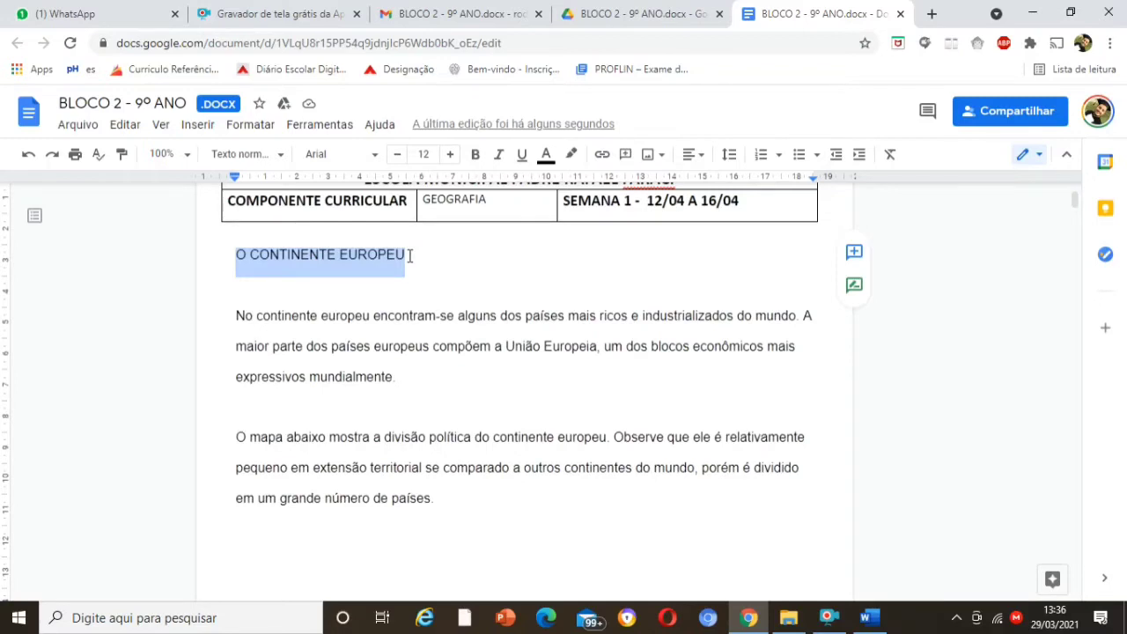
{"action": "left_click", "coordinate": [705, 158]}
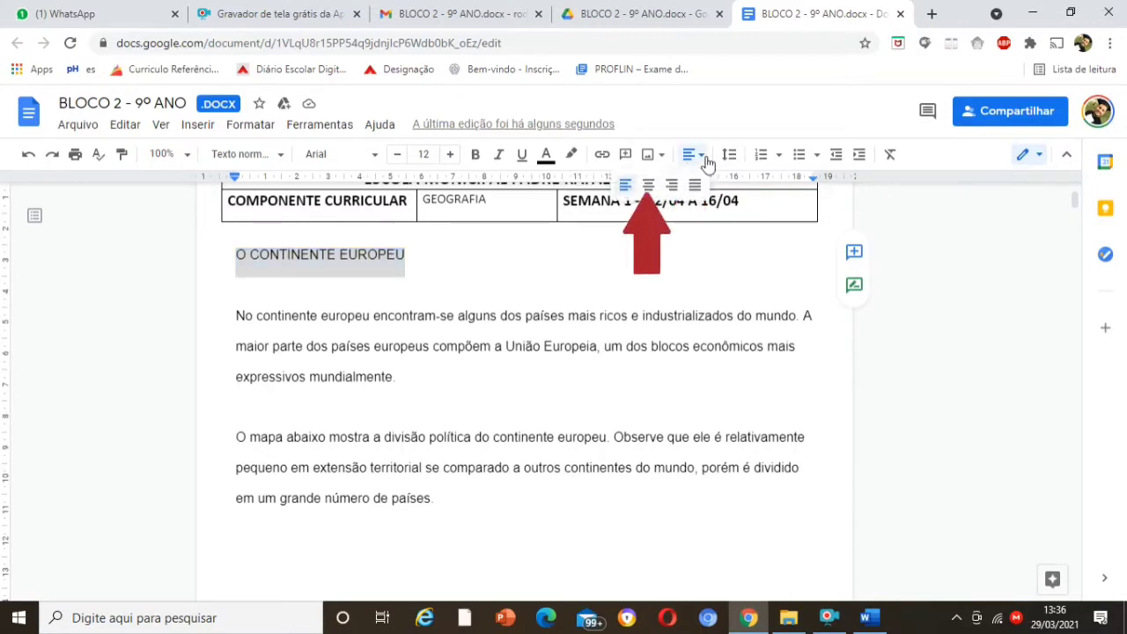
{"action": "left_click", "coordinate": [647, 185]}
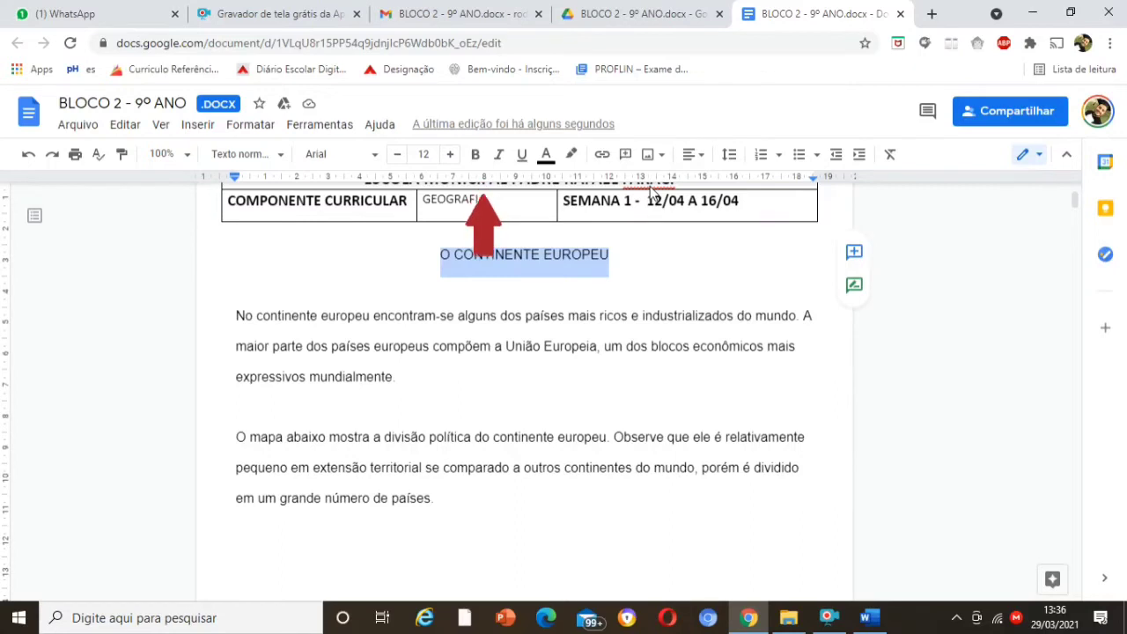
{"action": "left_click", "coordinate": [476, 156]}
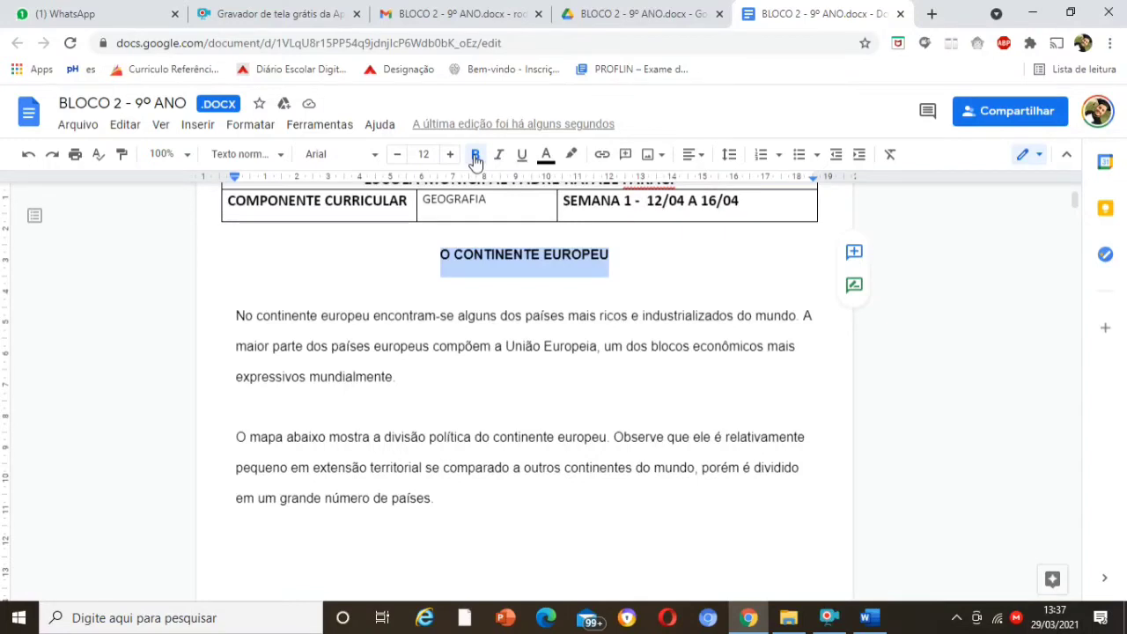
Step: Justify the two paragraphs below the title O CONTINENTE EUROPEU
{"action": "left_click", "coordinate": [239, 315]}
{"action": "left_click_drag", "start_coordinate": [332, 359], "coordinate": [451, 497]}
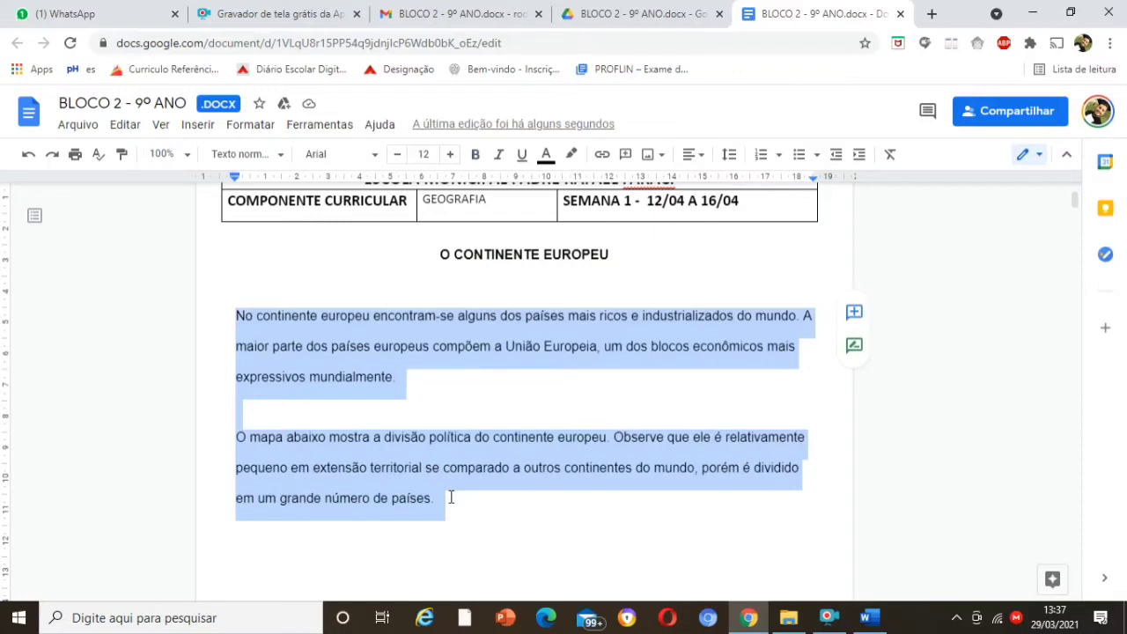
{"action": "left_click", "coordinate": [692, 155]}
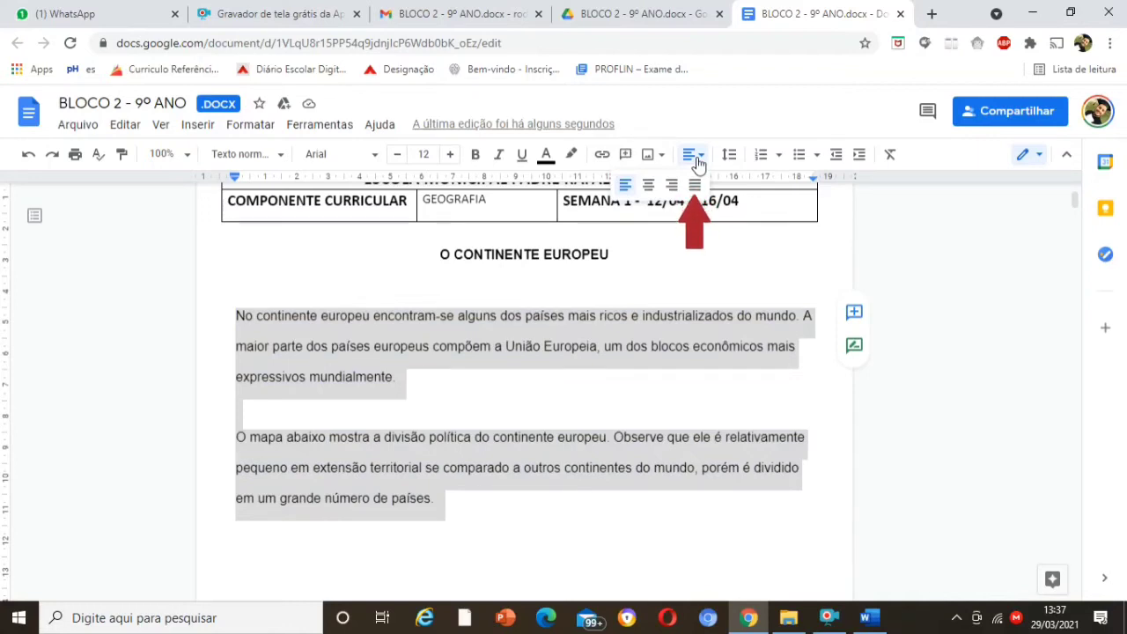
{"action": "left_click", "coordinate": [696, 186]}
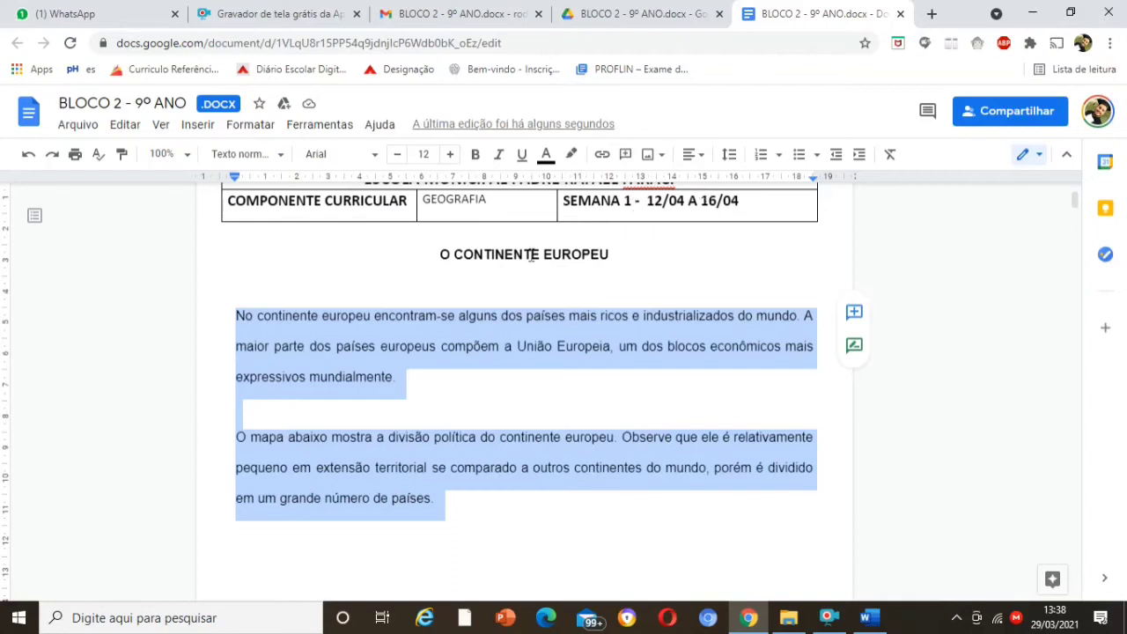
{"action": "left_click", "coordinate": [438, 243]}
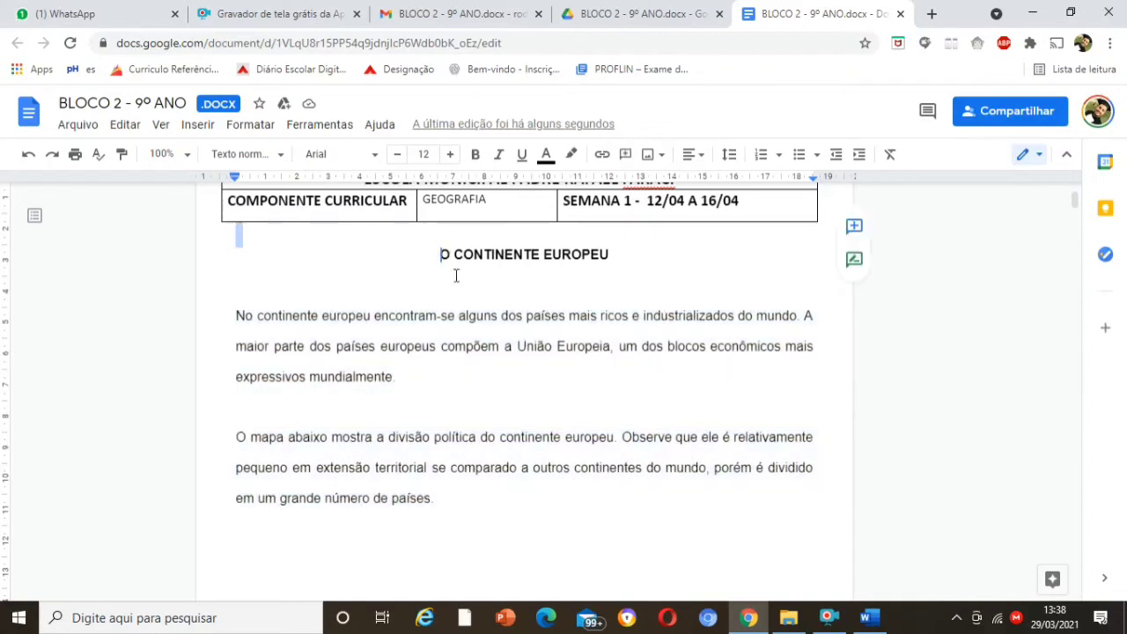
{"action": "left_click", "coordinate": [514, 420]}
{"action": "key", "text": "BackSpace"}
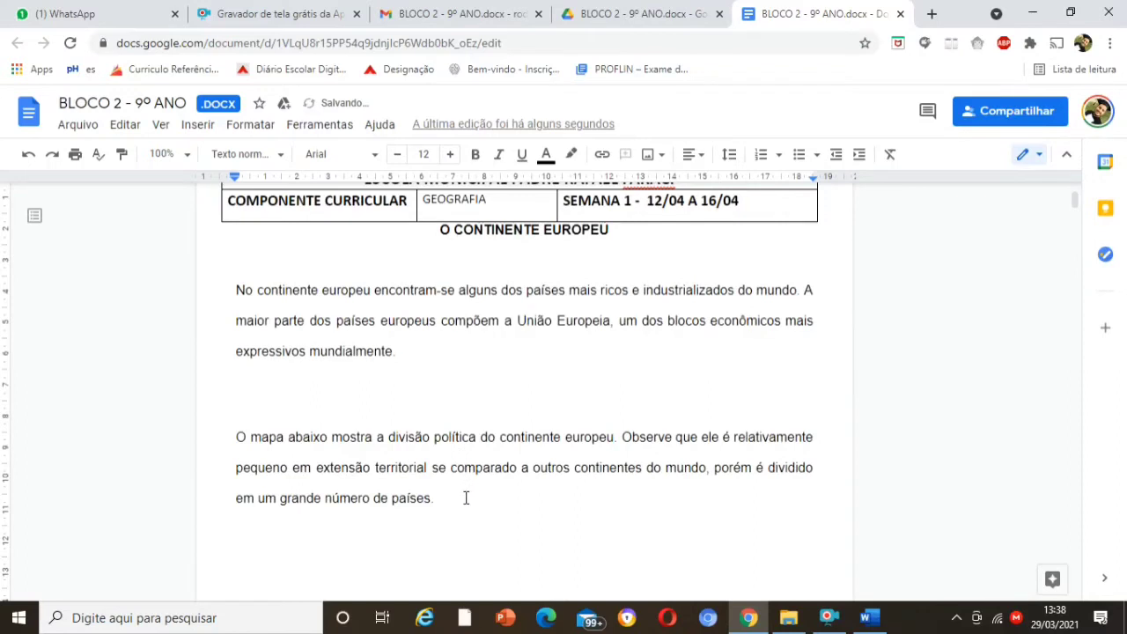
{"action": "left_click", "coordinate": [31, 159]}
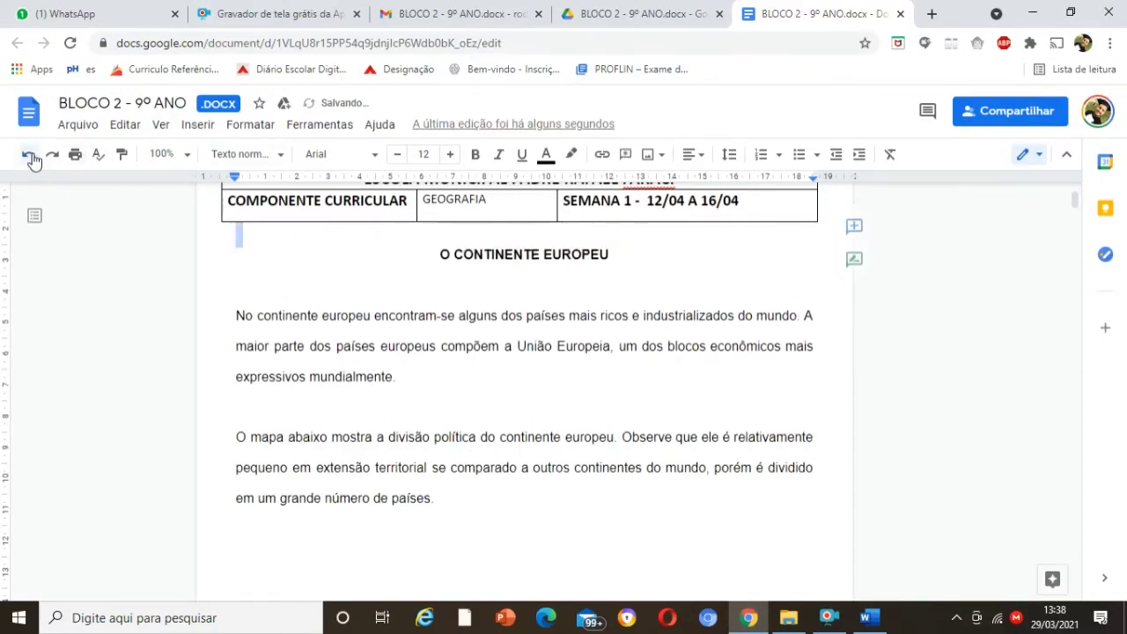
Step: Set the line spacing of the title O CONTINENTE EUROPEU and both paragraphs to 1,15
{"action": "left_click", "coordinate": [423, 255]}
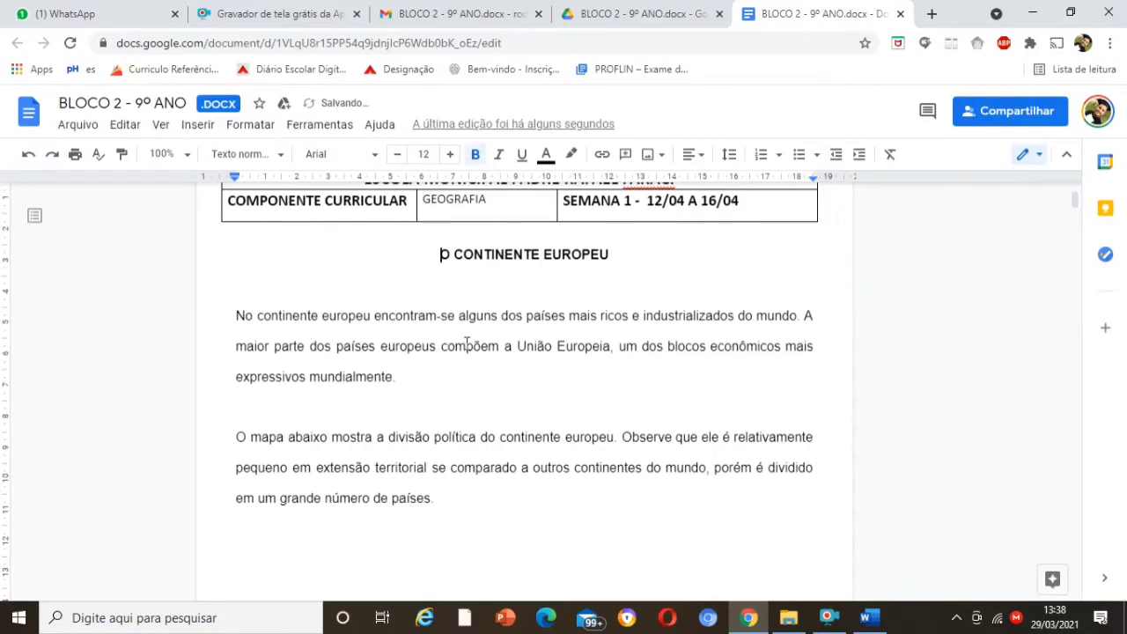
{"action": "left_click", "coordinate": [475, 414], "text": "shift"}
{"action": "left_click", "coordinate": [477, 503], "text": "shift"}
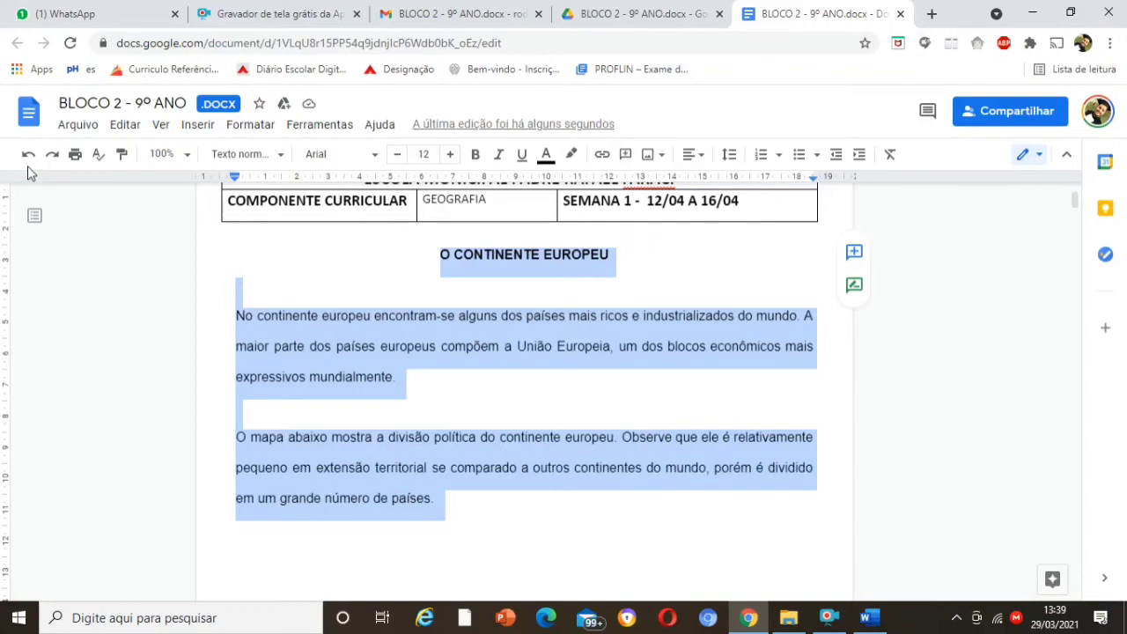
{"action": "left_click", "coordinate": [726, 163]}
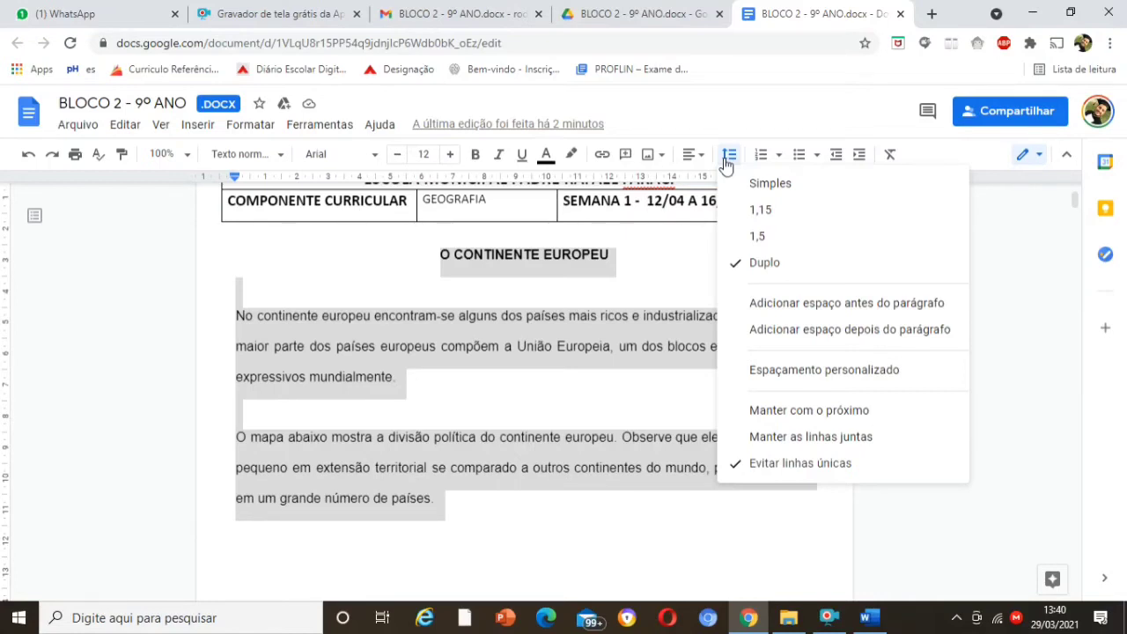
{"action": "left_click", "coordinate": [756, 215]}
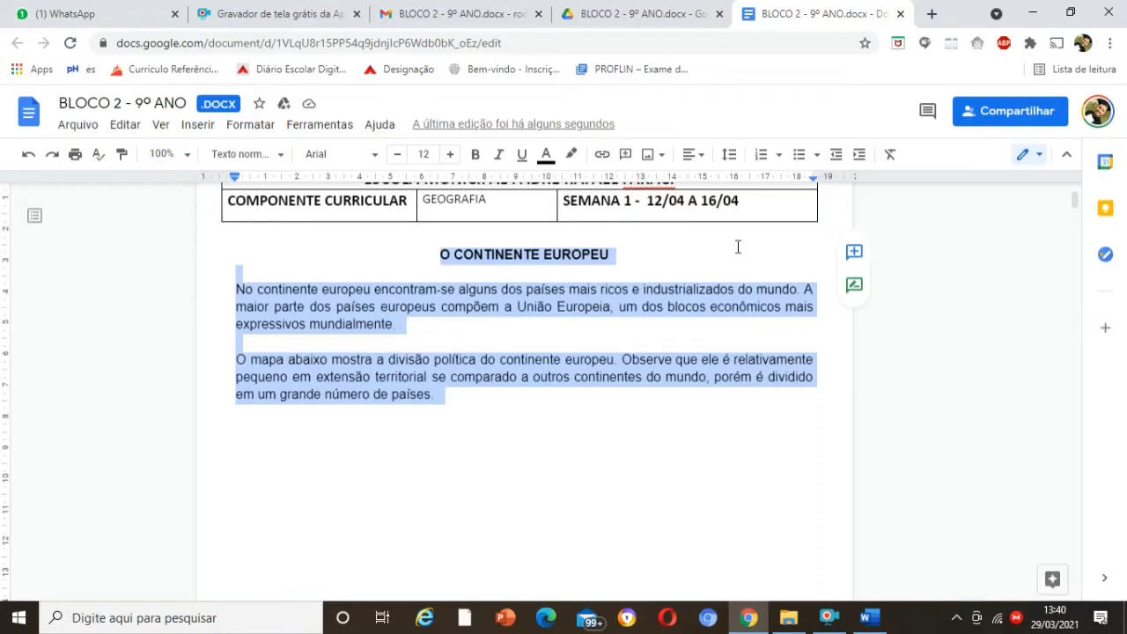
{"action": "left_click", "coordinate": [738, 247]}
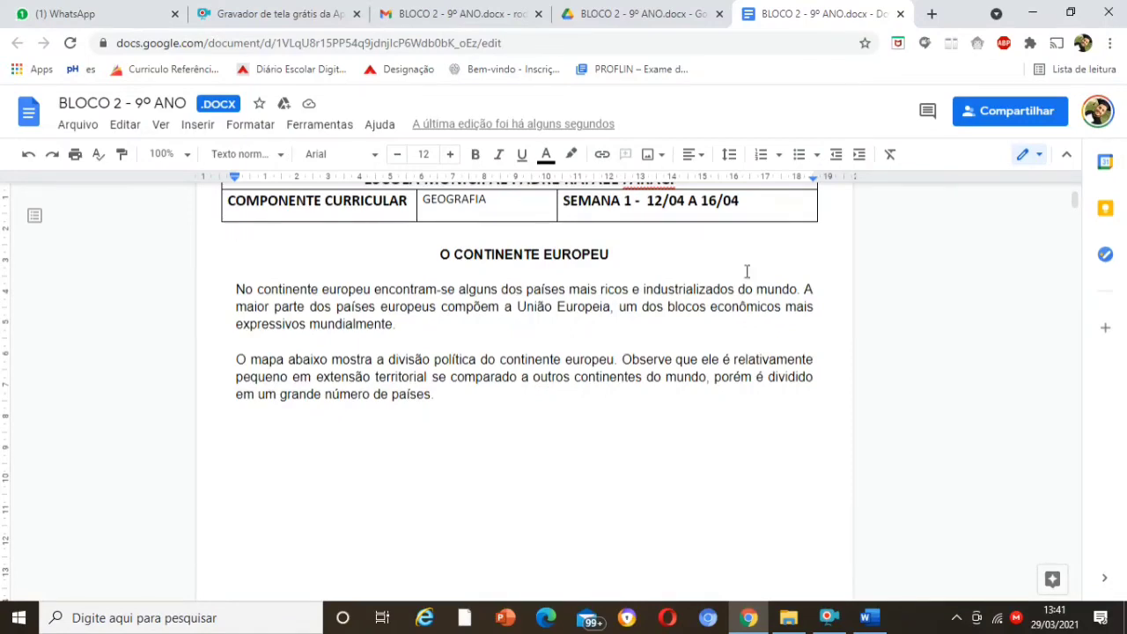
Step: Copy the political map of Europe from the Word document and place the cursor on the blank line between the two introductory paragraphs in Google Docs
{"action": "left_click", "coordinate": [869, 618]}
{"action": "key", "text": "ctrl+a"}
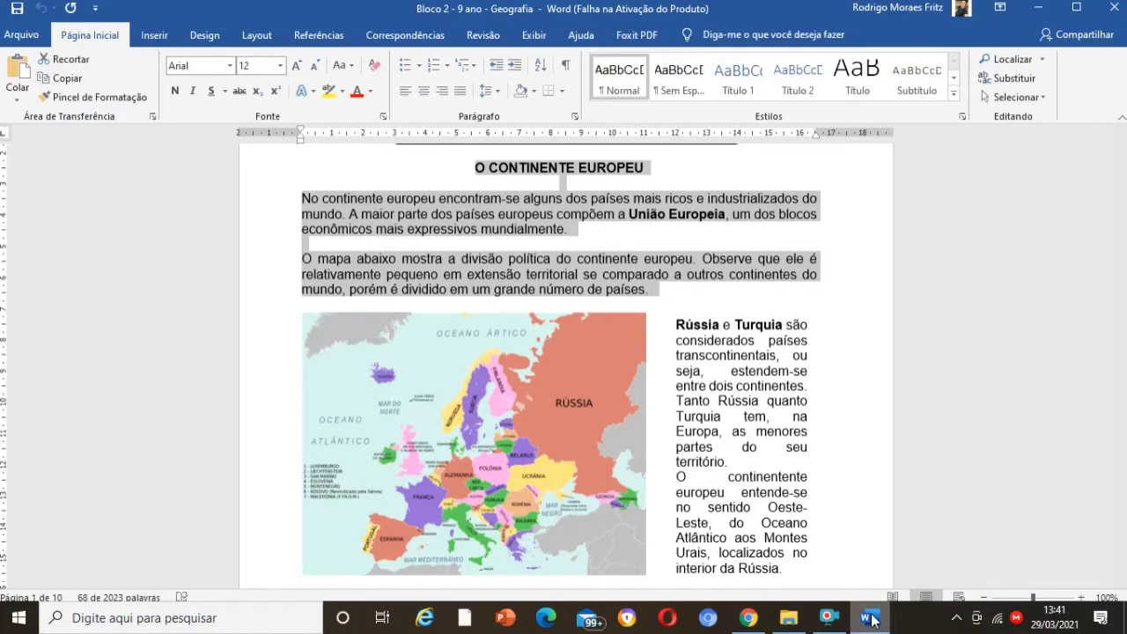
{"action": "left_click", "coordinate": [459, 414]}
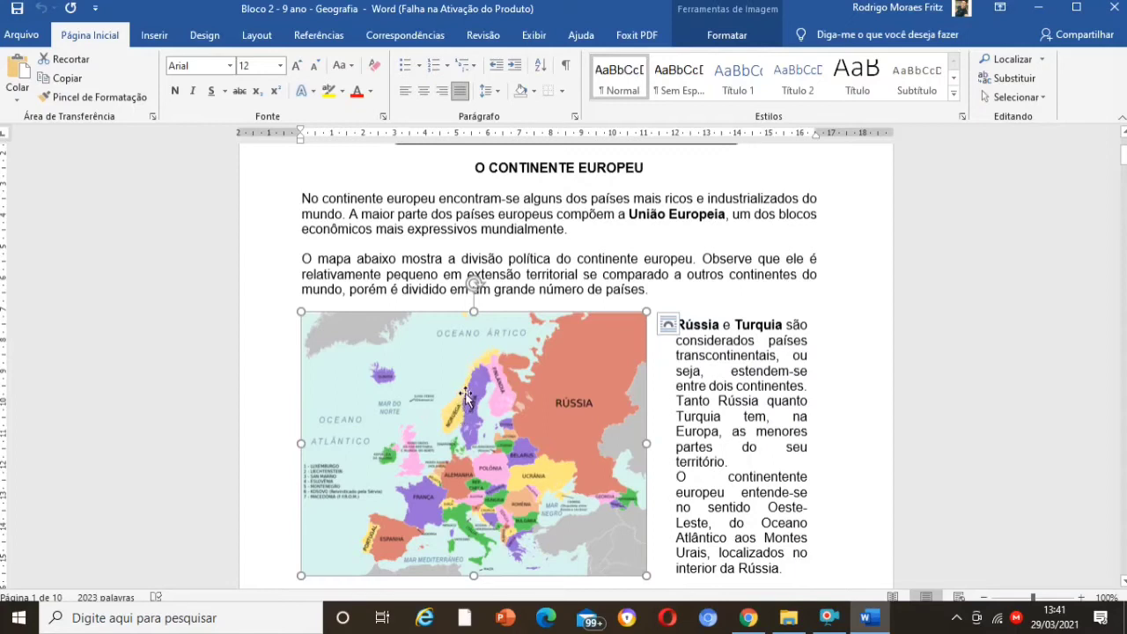
{"action": "left_click", "coordinate": [485, 415]}
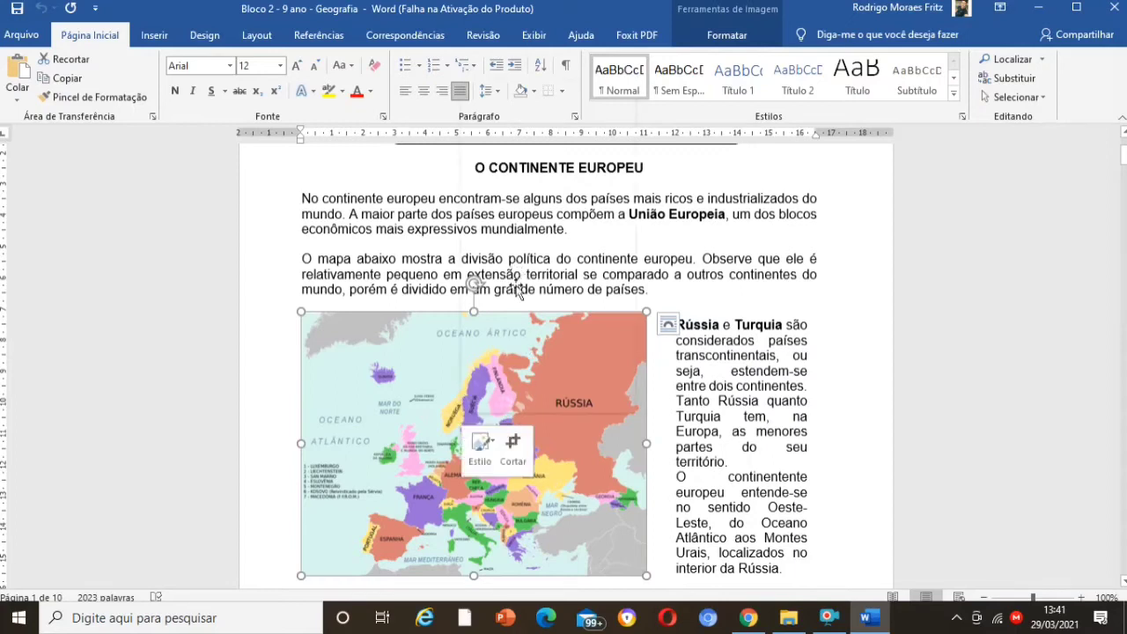
{"action": "right_click", "coordinate": [504, 400]}
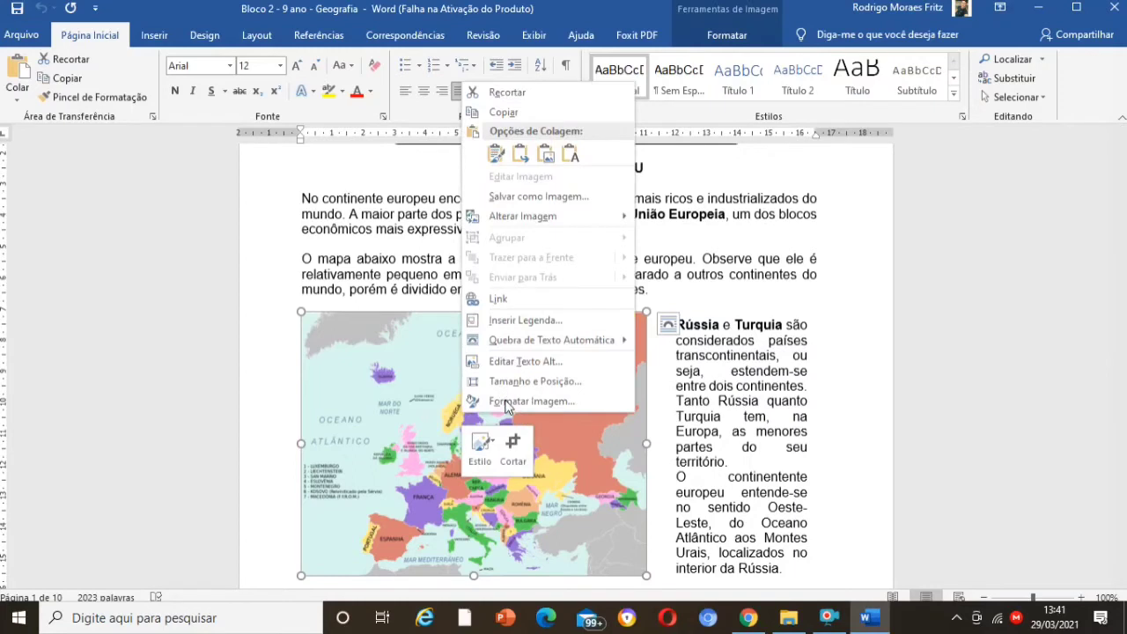
{"action": "left_click", "coordinate": [510, 119]}
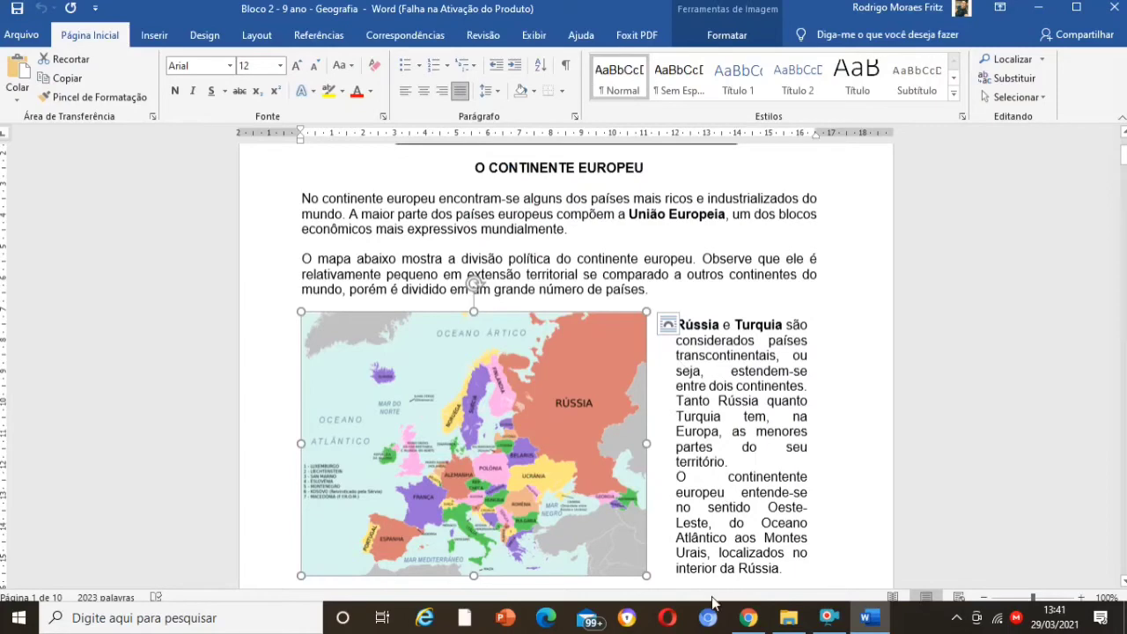
{"action": "left_click", "coordinate": [747, 618]}
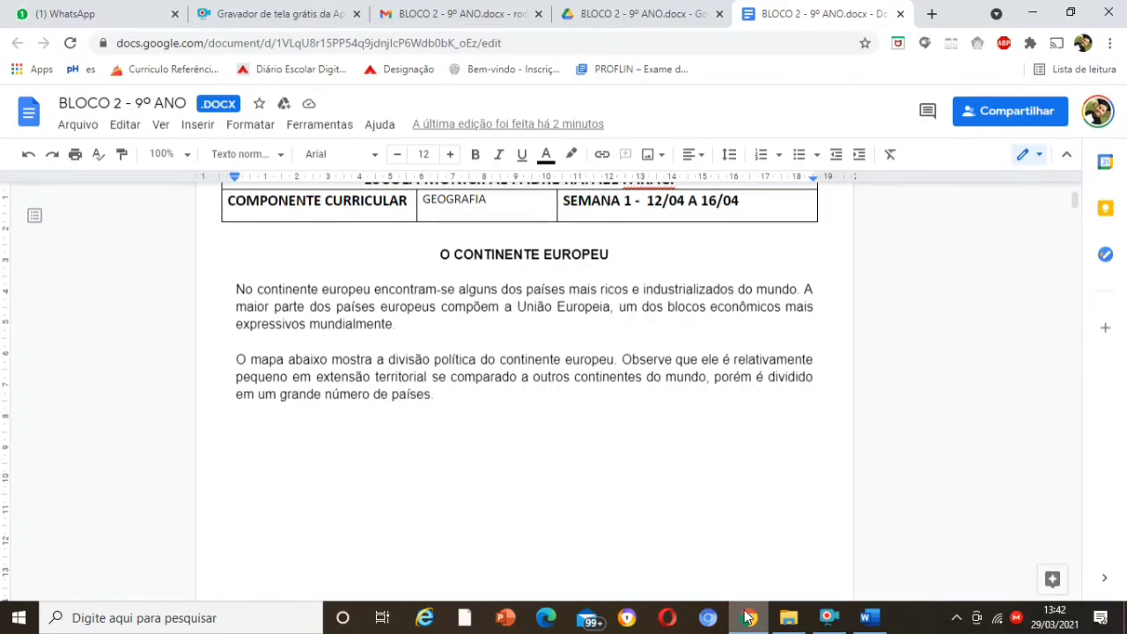
{"action": "left_click", "coordinate": [353, 346]}
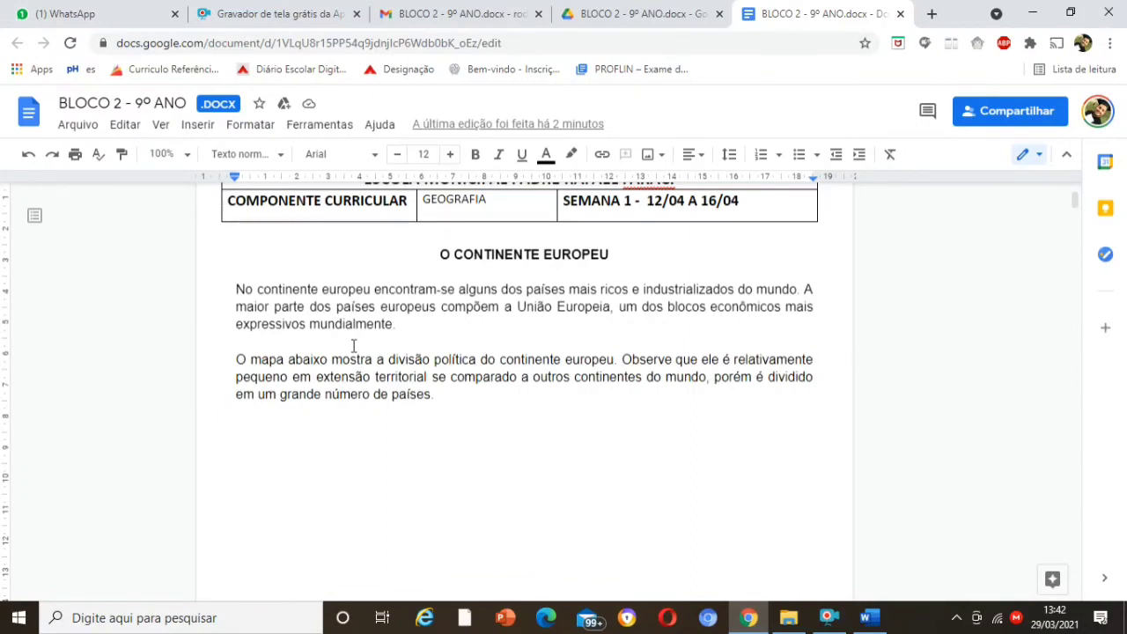
{"action": "type", "text": "ghgh"}
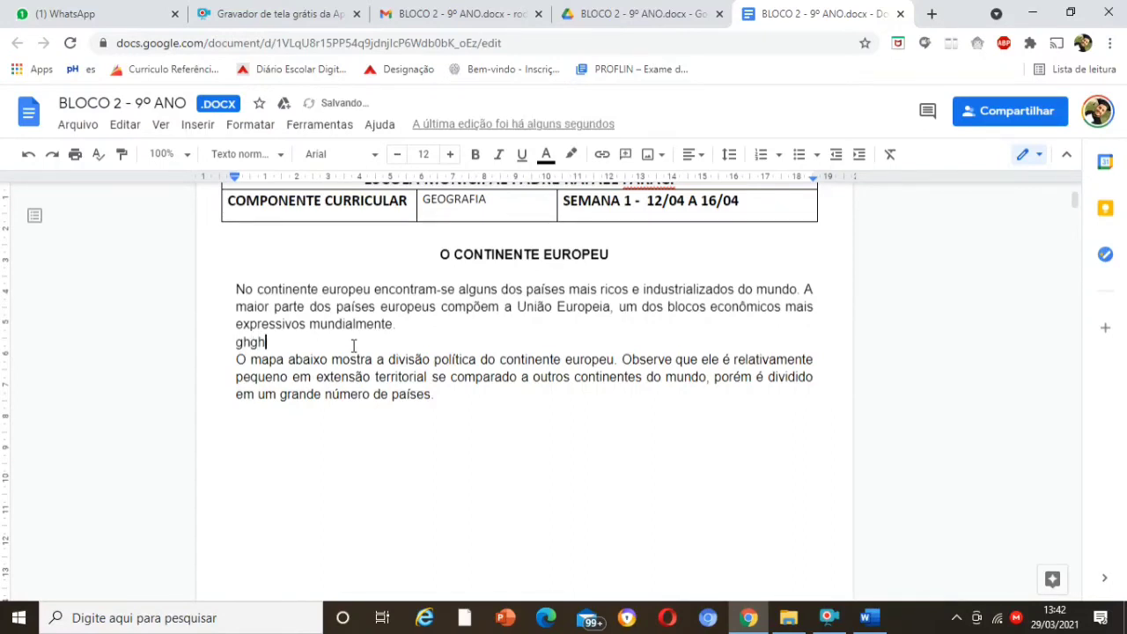
{"action": "key", "text": "BackSpace"}
{"action": "key", "text": "BackSpace"}
{"action": "key", "text": "BackSpace"}
{"action": "key", "text": "BackSpace"}
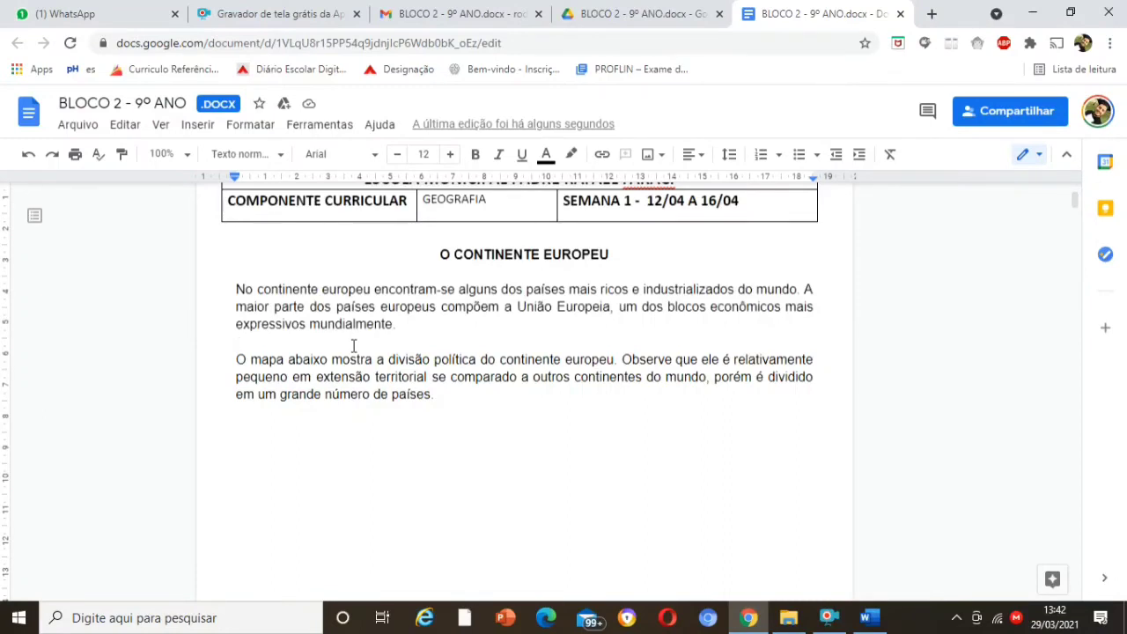
Step: Paste the copied map of Europe on the blank line between the two introductory paragraphs
{"action": "key", "text": "ctrl+v"}
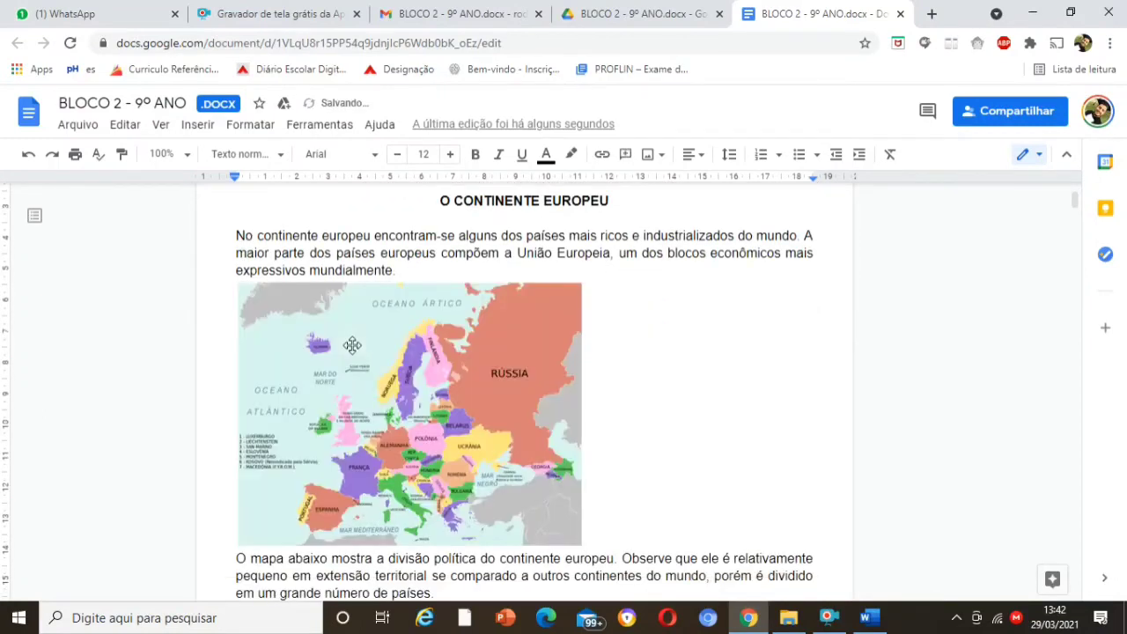